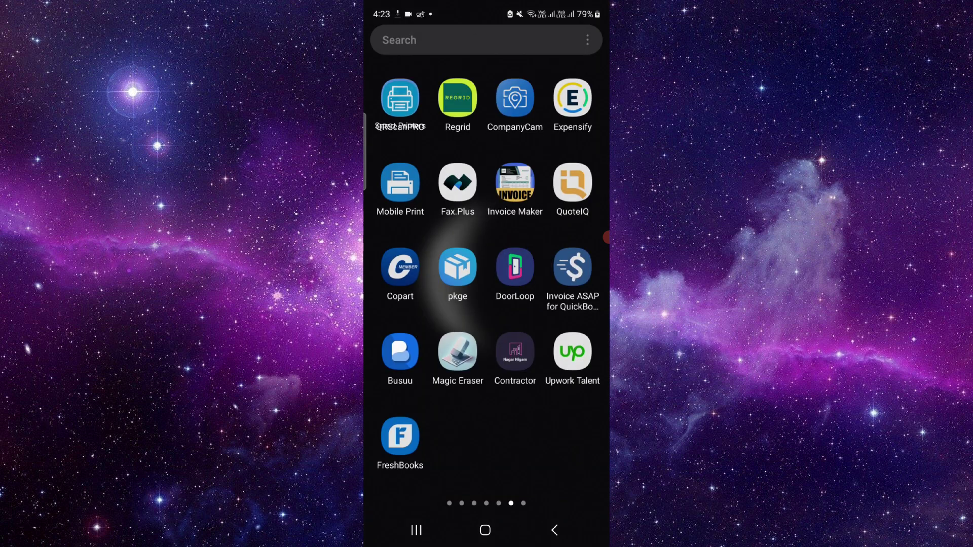
# Step: From QRScanPRO's app info, open its 'App details in store' Google Play listing
pyautogui.click(400, 98)
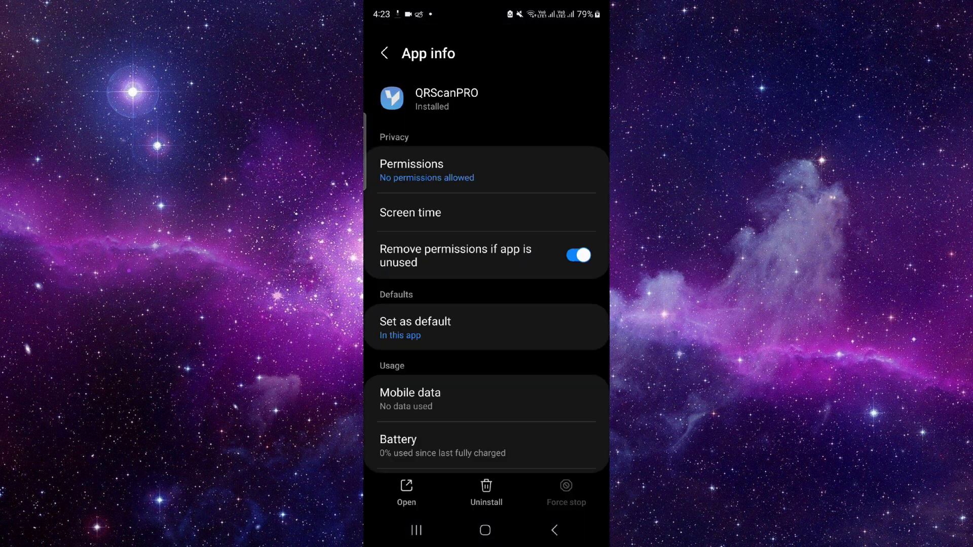
pyautogui.scroll(-5, 487, 304)
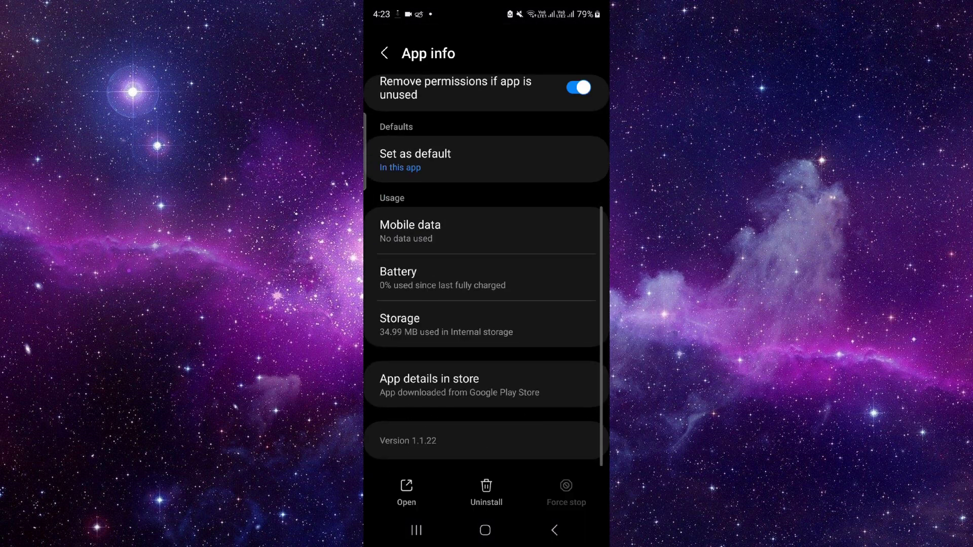
pyautogui.click(487, 385)
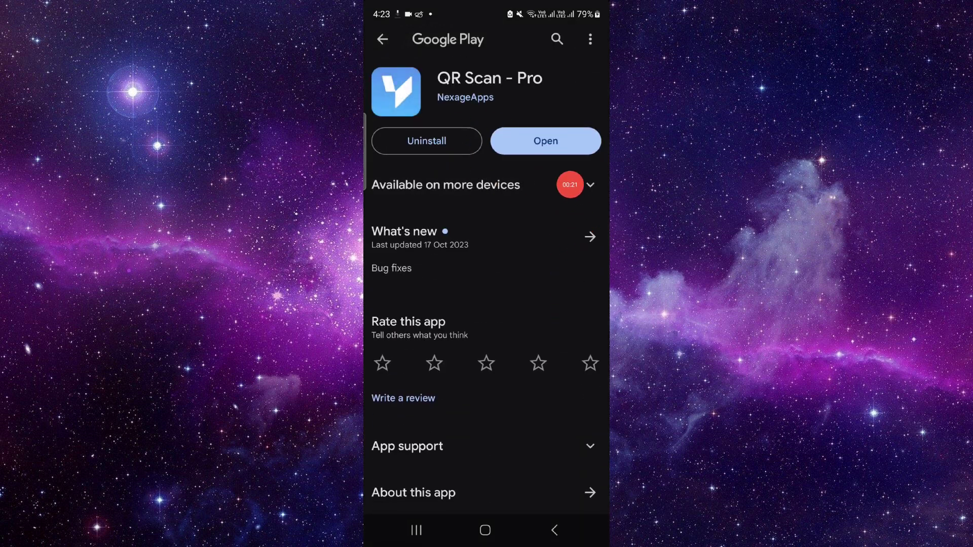
# Step: Uninstall QR Scan - Pro from its Play Store listing and confirm the removal
pyautogui.click(427, 141)
pyautogui.click(557, 285)
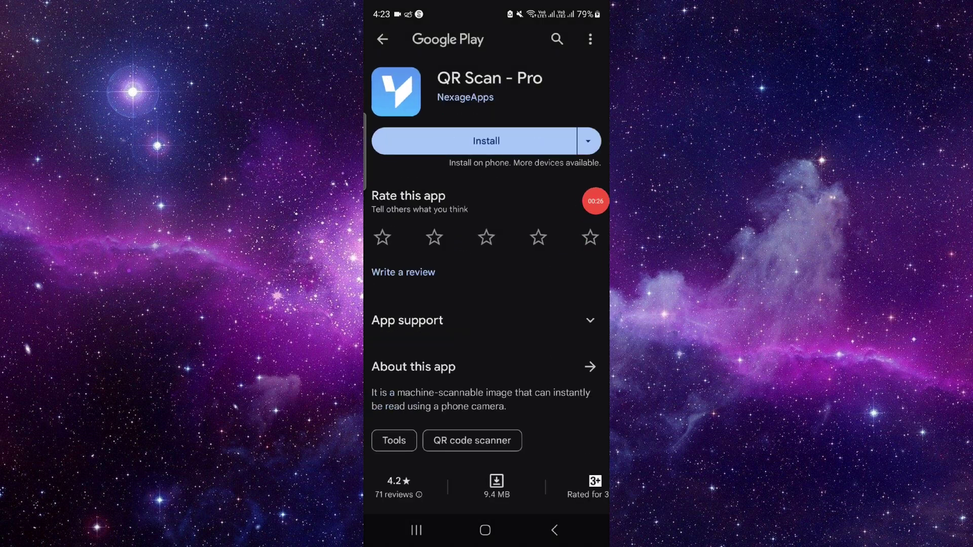
# Step: Swipe the Google Play card away in Recents, leaving the home screen with no apps open
pyautogui.click(417, 531)
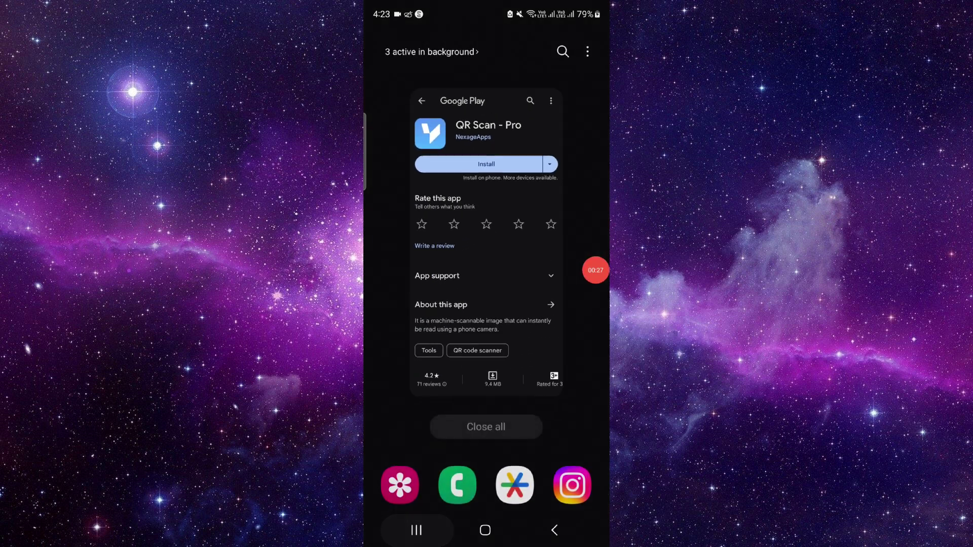
pyautogui.moveTo(487, 274); pyautogui.dragTo(487, 76)
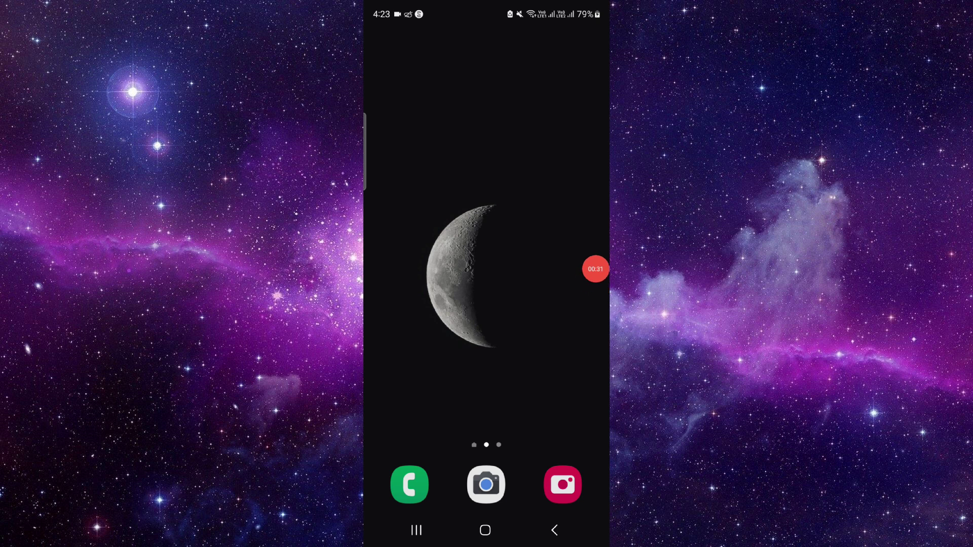
pyautogui.moveTo(595, 269)
pyautogui.mouseDown()
pyautogui.moveTo(595, 204)
pyautogui.moveTo(585, 233)
pyautogui.moveTo(596, 261)
pyautogui.mouseUp()
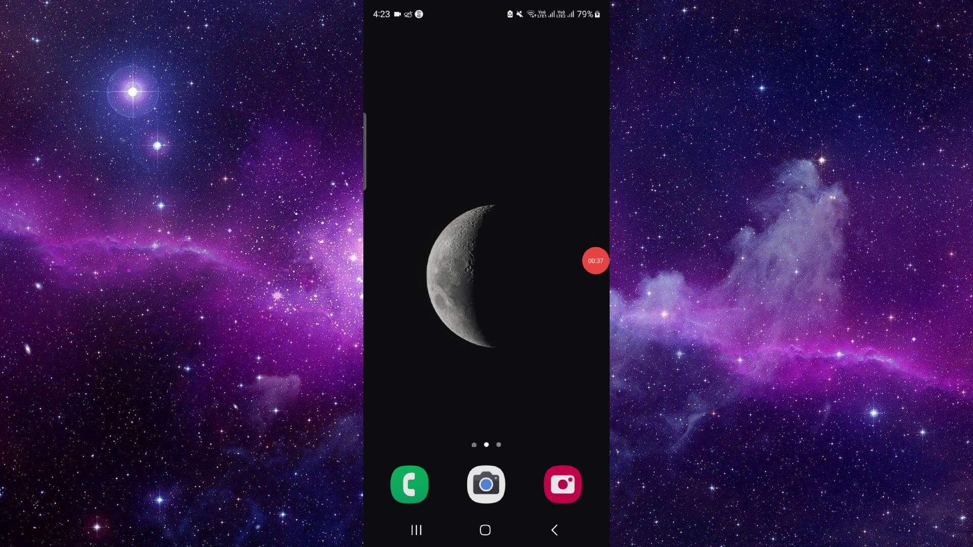